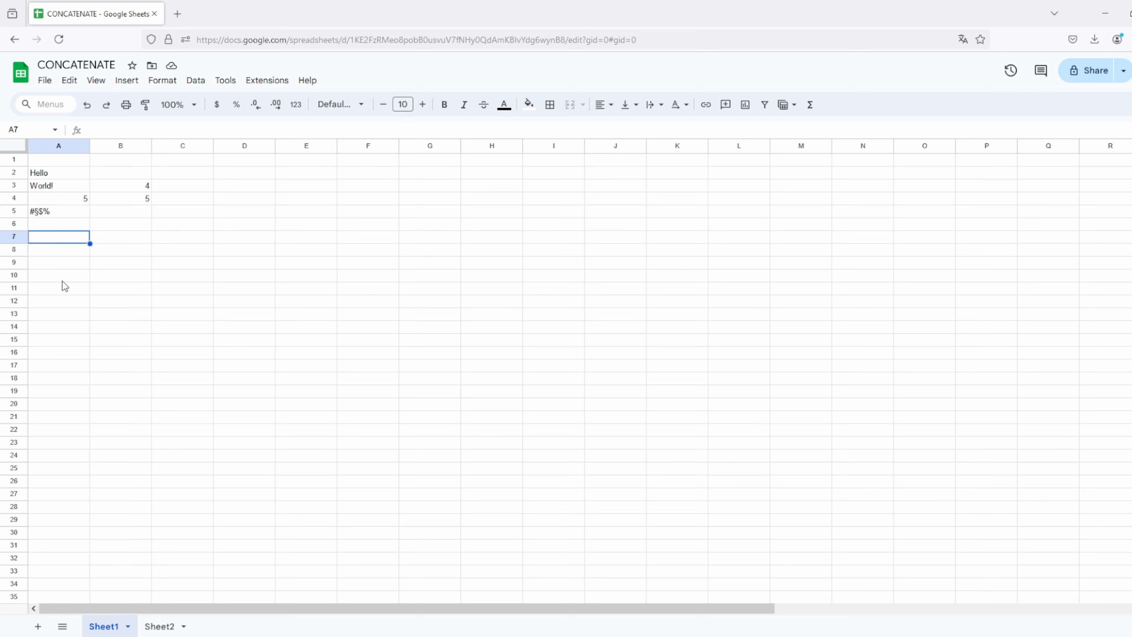
Step: Enter a CONCATENATE formula in cell A10 that joins the range A2:A3
{"action": "left_click", "coordinate": [61, 278]}
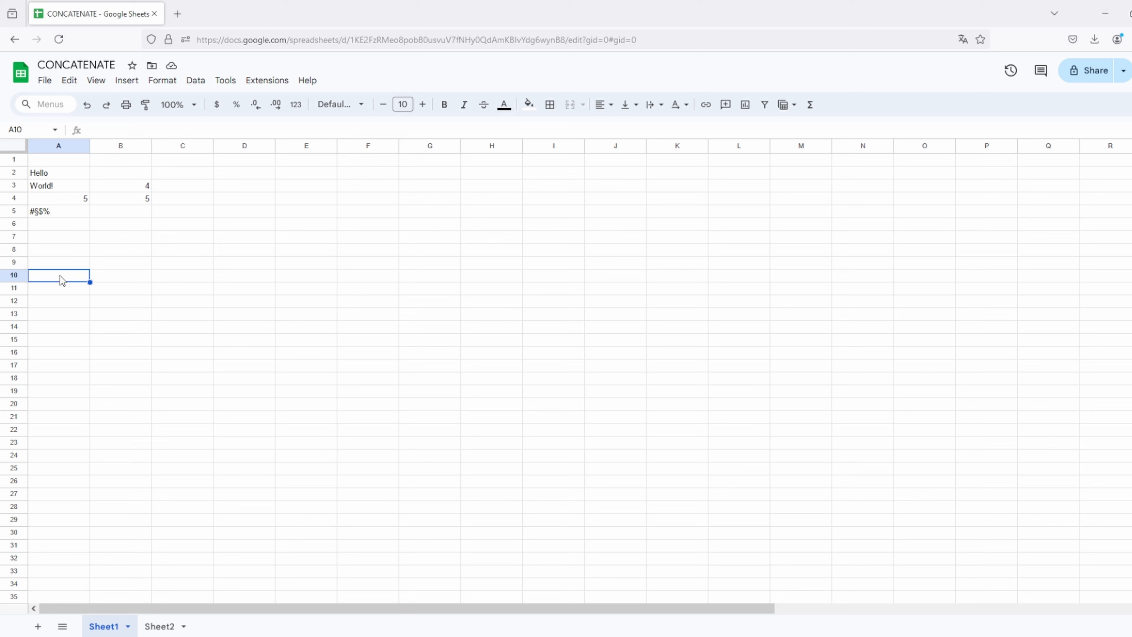
{"action": "type", "text": "=CON"}
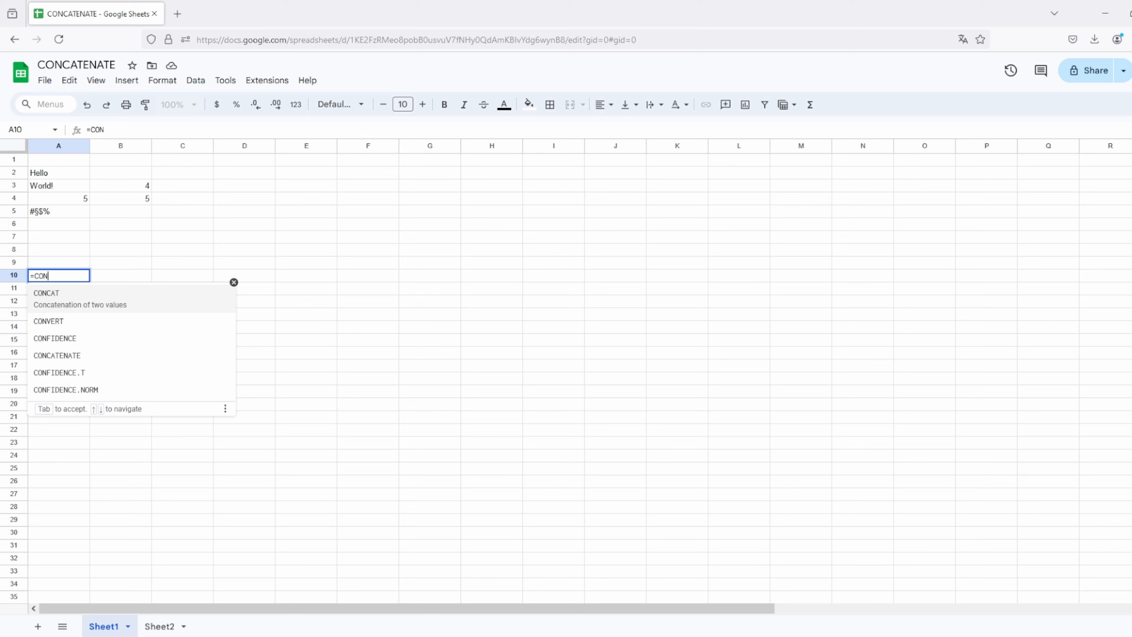
{"action": "type", "text": "CA"}
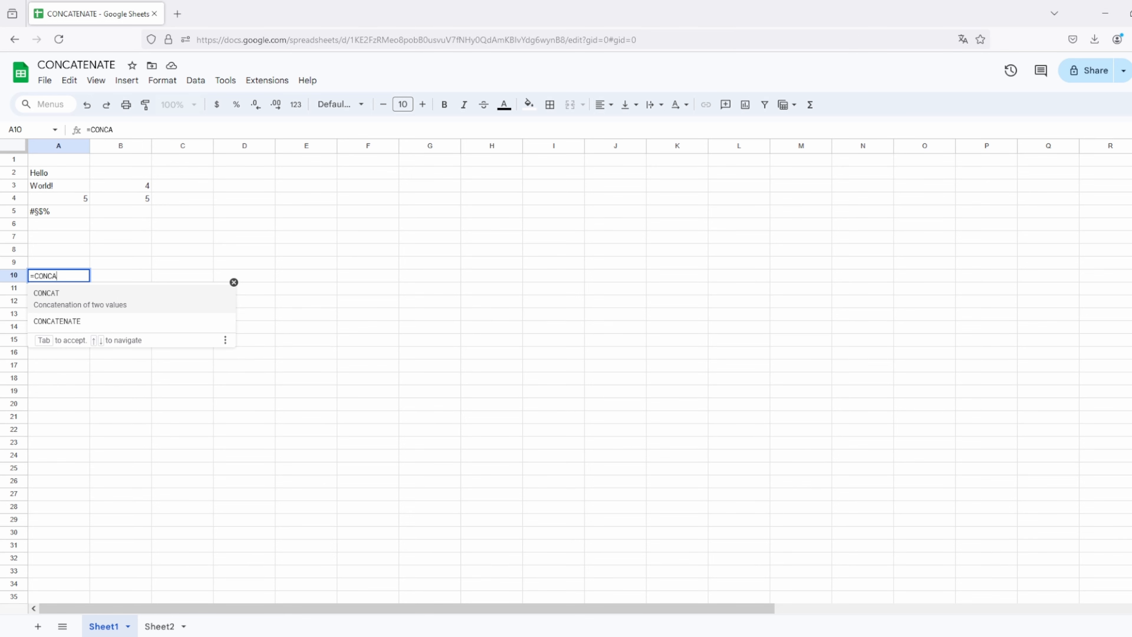
{"action": "left_click", "coordinate": [56, 321]}
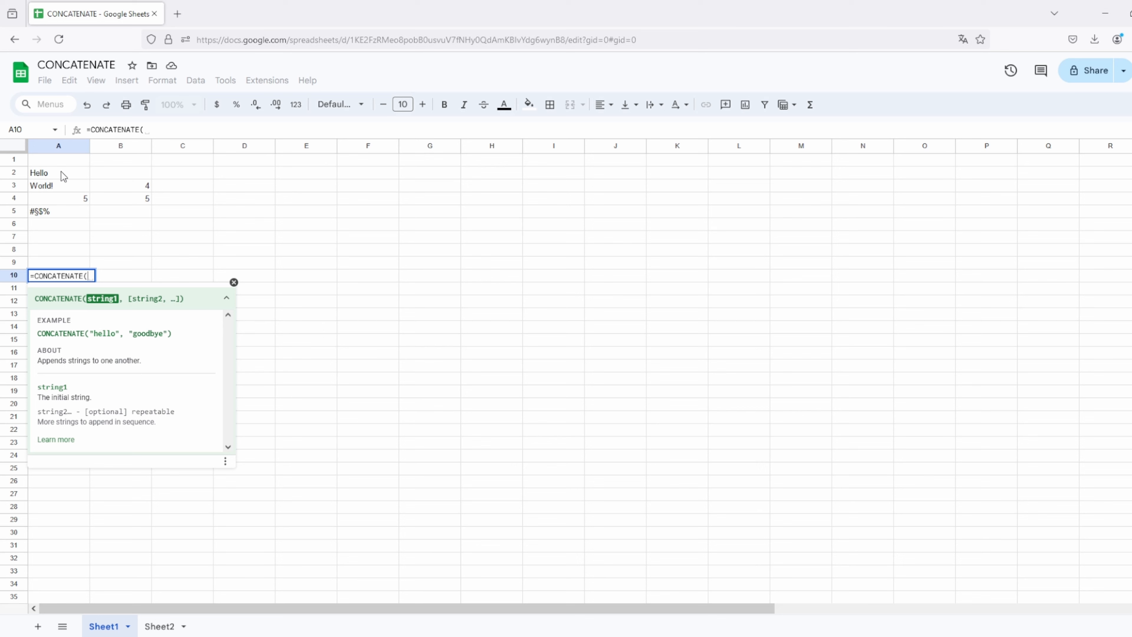
{"action": "left_click_drag", "start_coordinate": [61, 172], "coordinate": [61, 187]}
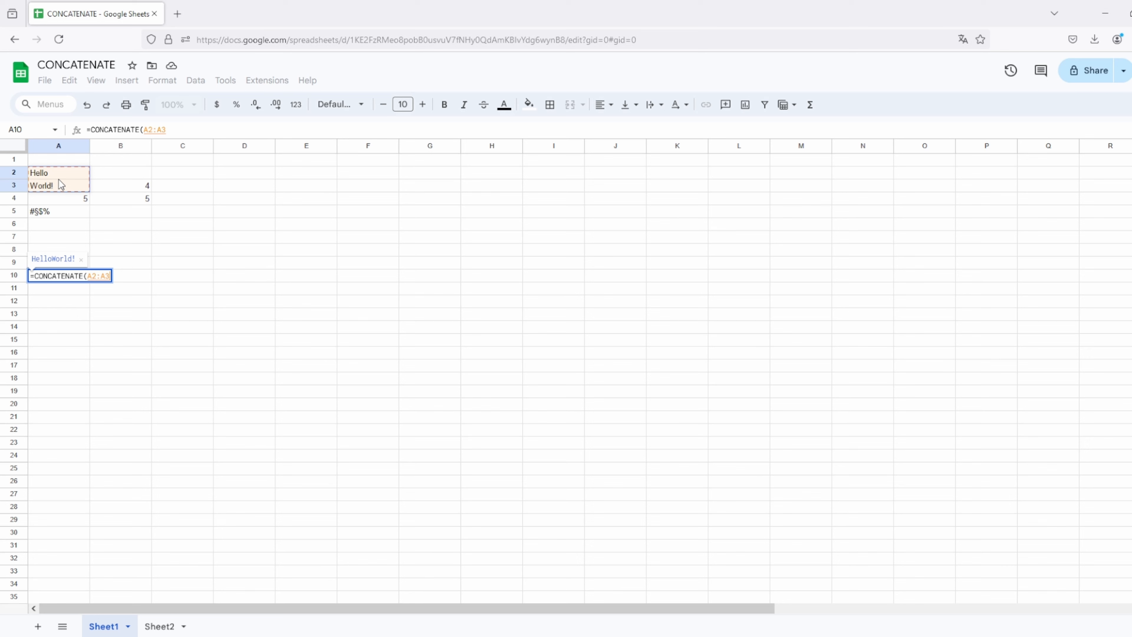
{"action": "key", "text": "Return"}
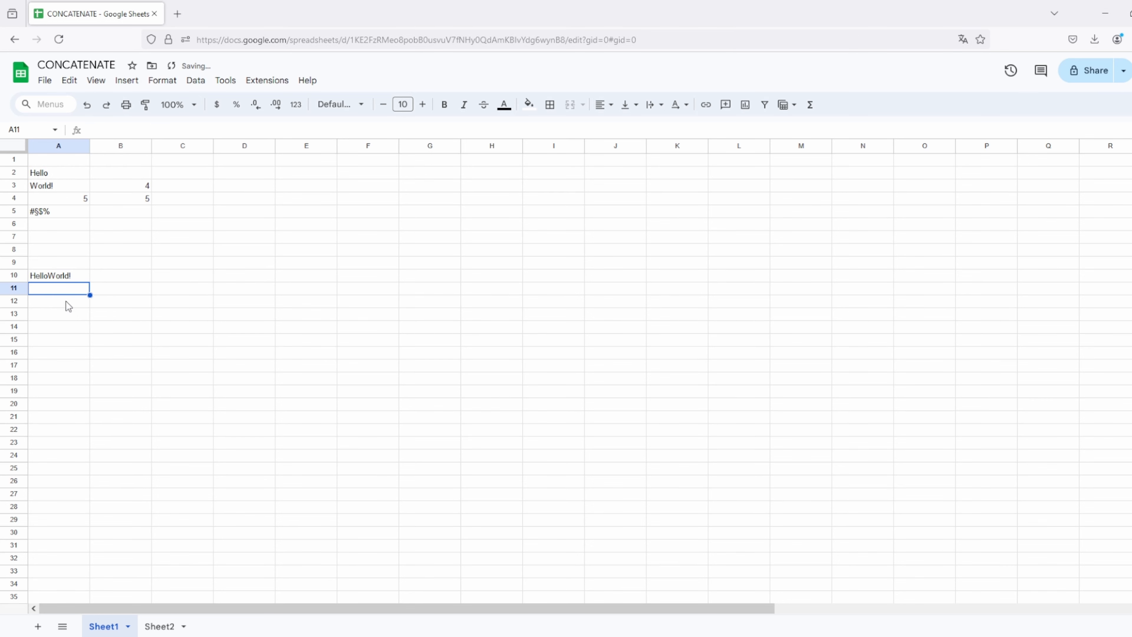
Step: Extend the range of the CONCATENATE formula in A10 to A2:A5 and widen column A slightly to fit the text
{"action": "double_click", "coordinate": [74, 279]}
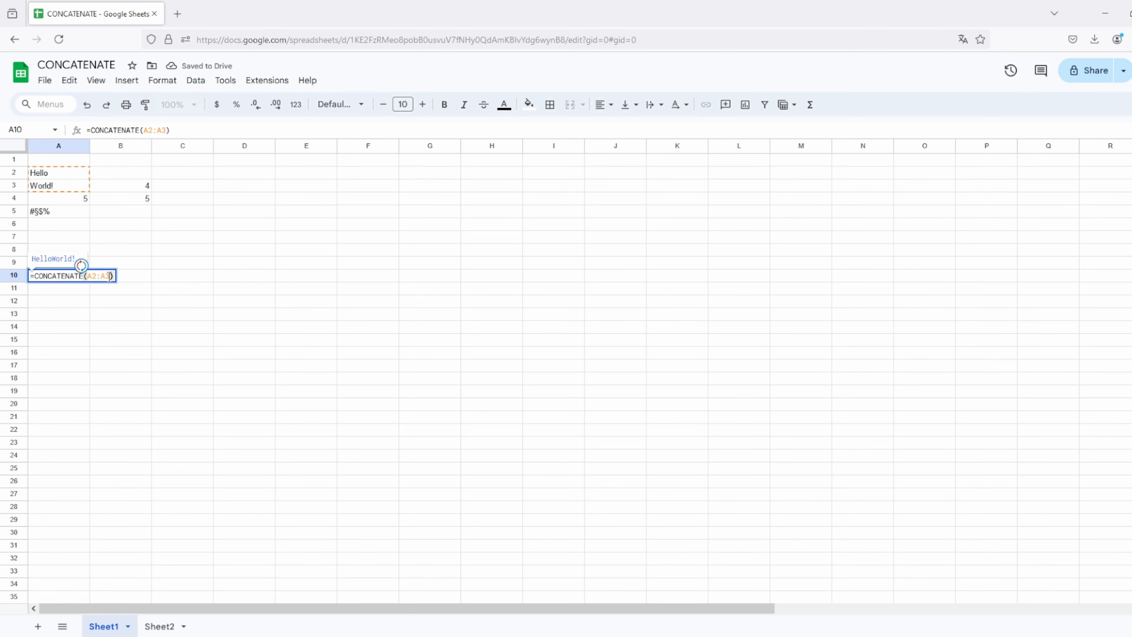
{"action": "left_click_drag", "start_coordinate": [110, 276], "coordinate": [106, 277]}
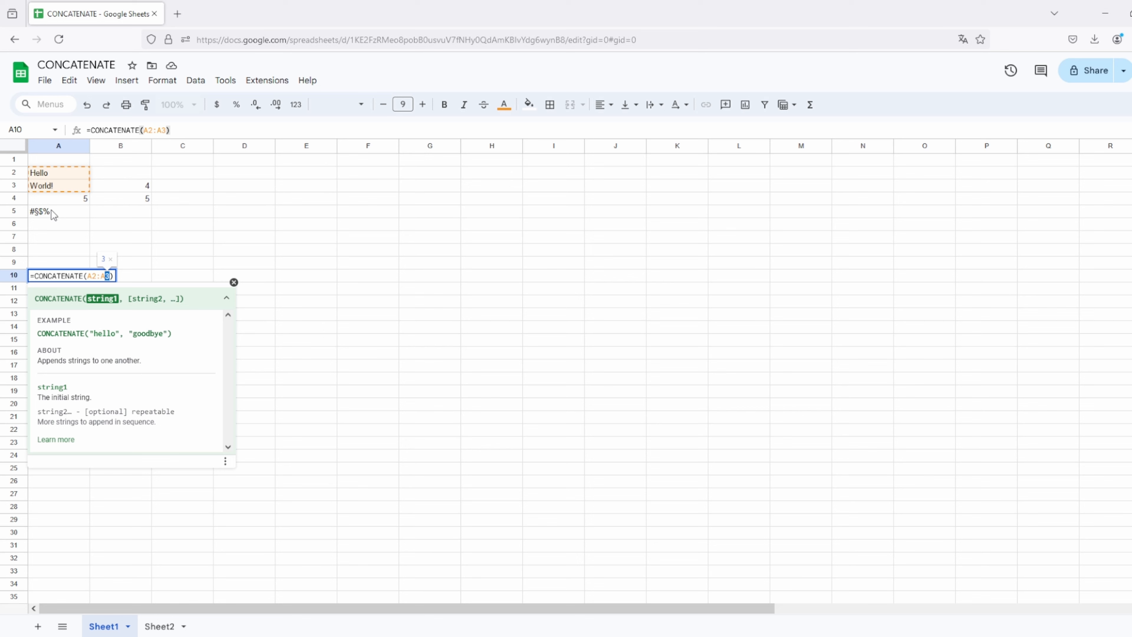
{"action": "type", "text": "5"}
{"action": "key", "text": "Return"}
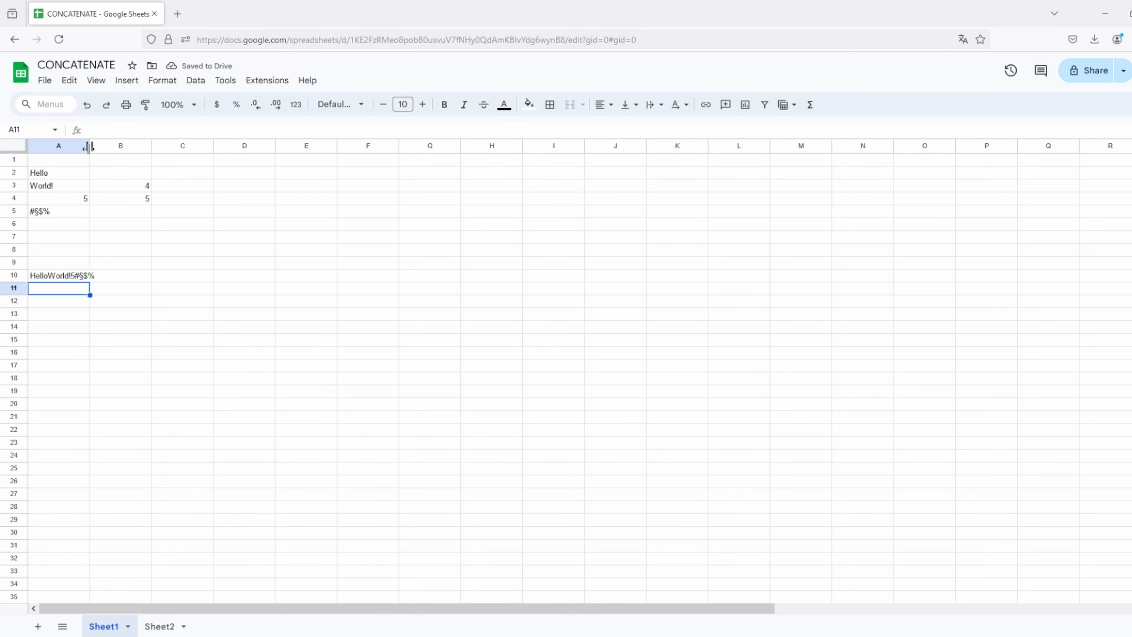
{"action": "left_click_drag", "start_coordinate": [88, 146], "coordinate": [98, 147]}
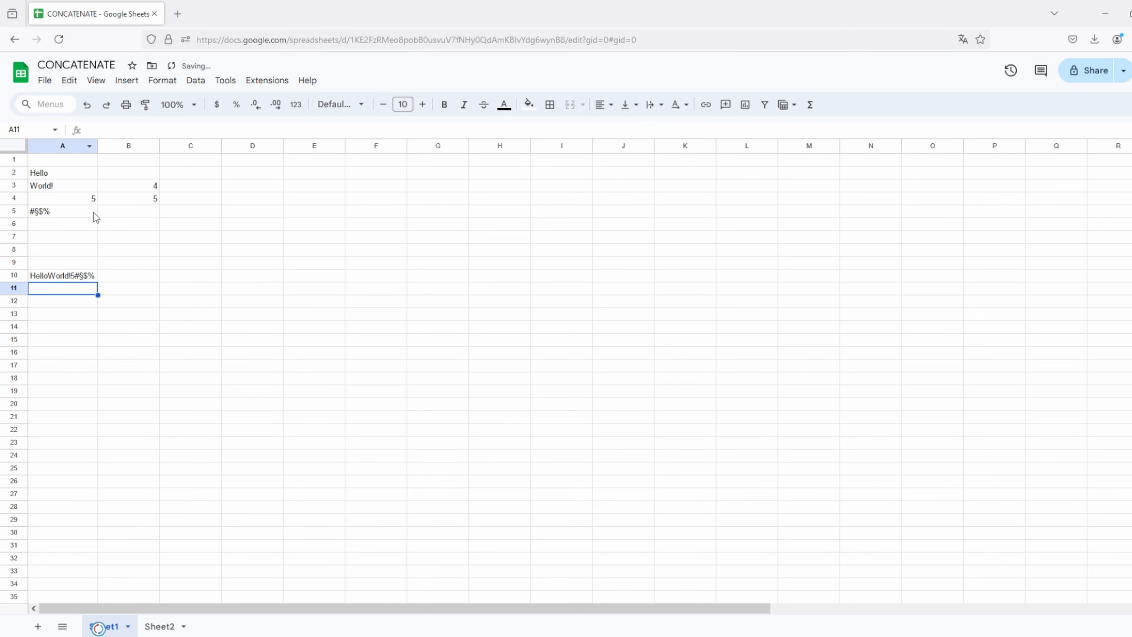
{"action": "left_click", "coordinate": [62, 277]}
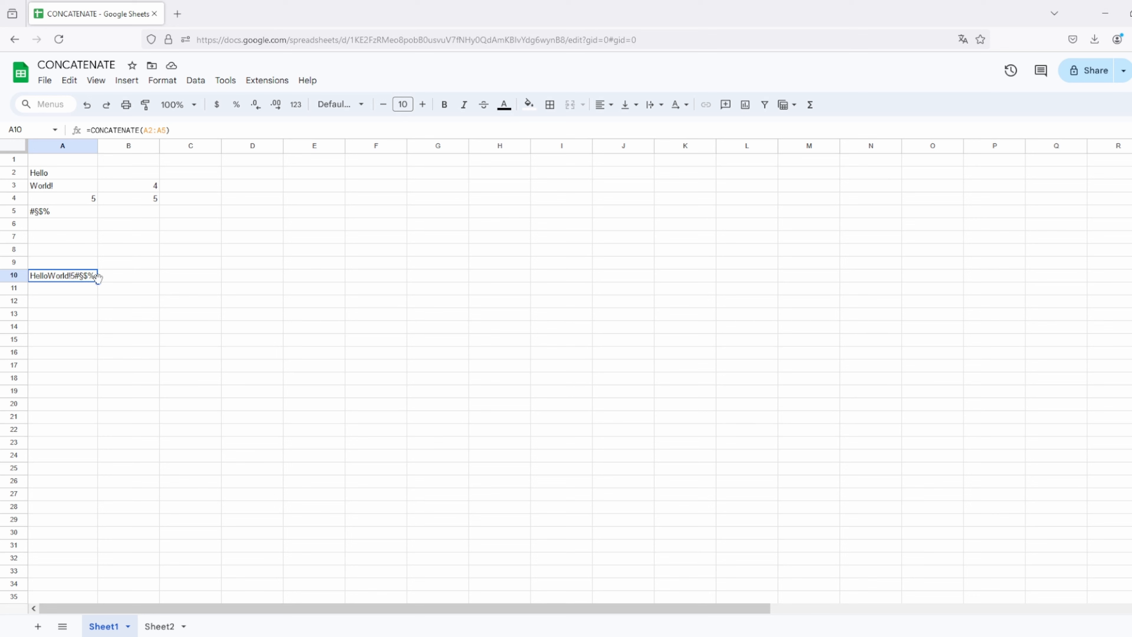
Step: Enter the formula =CONCATENATE(B3:B4) in cell B10 to join the two numbers of column B
{"action": "left_click", "coordinate": [110, 278]}
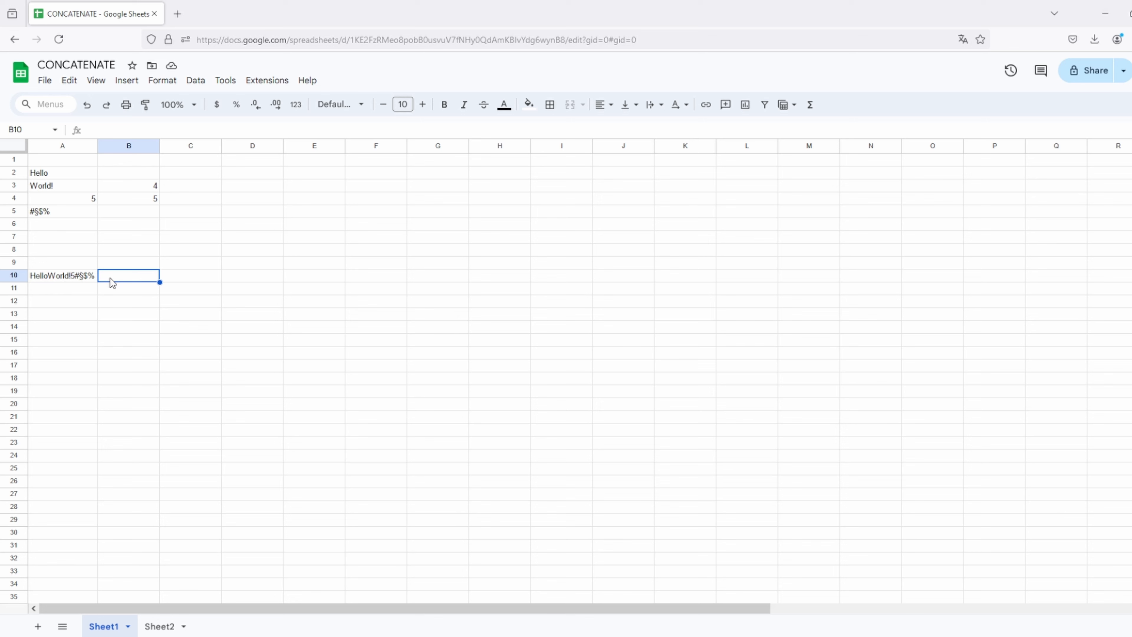
{"action": "type", "text": "=CONCA"}
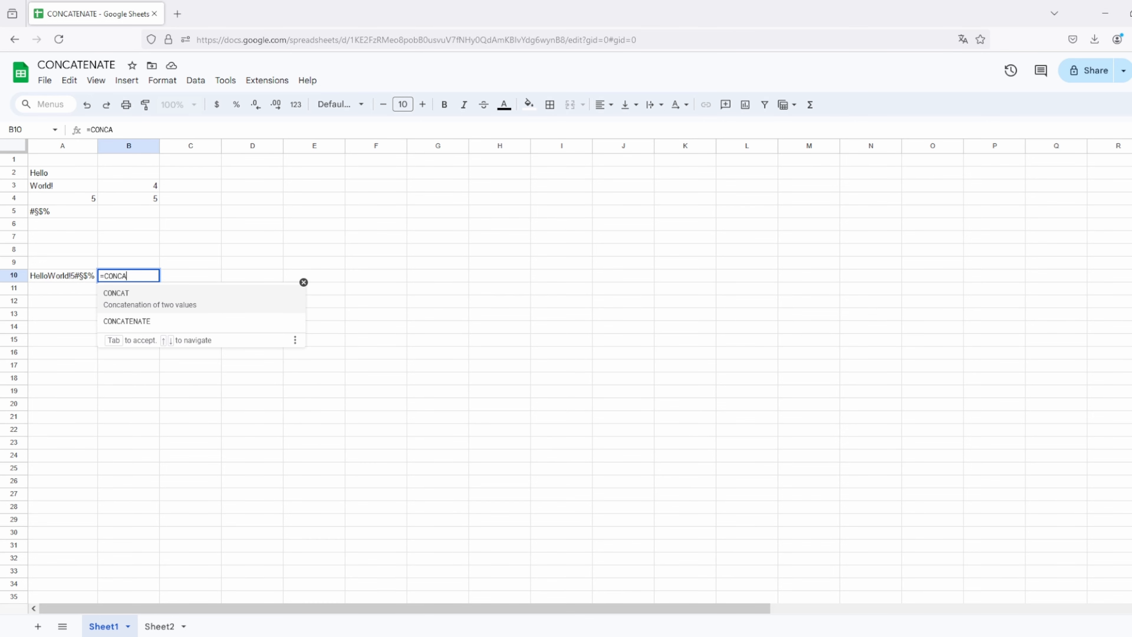
{"action": "key", "text": "Down"}
{"action": "key", "text": "Tab"}
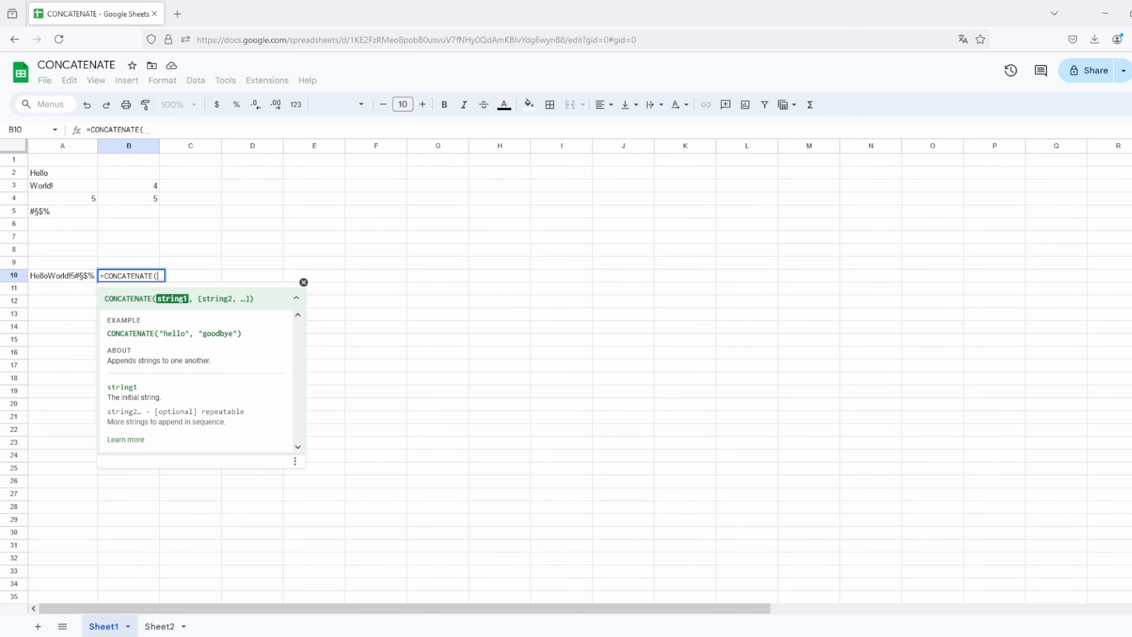
{"action": "left_click", "coordinate": [150, 186]}
{"action": "left_click_drag", "start_coordinate": [149, 187], "coordinate": [149, 202]}
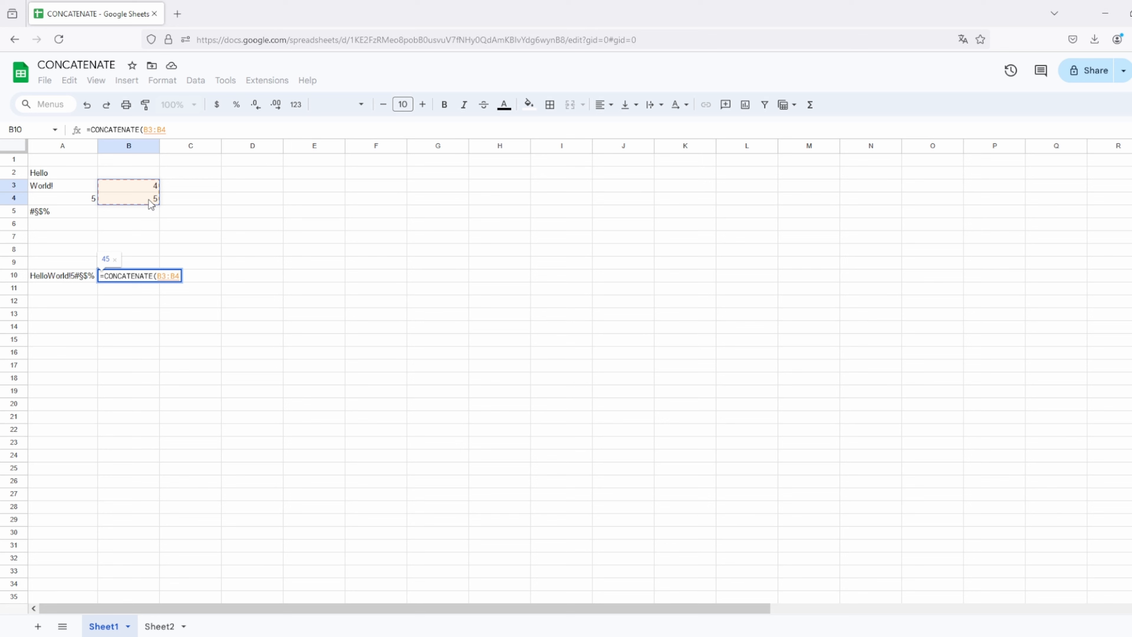
{"action": "type", "text": ")"}
{"action": "key", "text": "Return"}
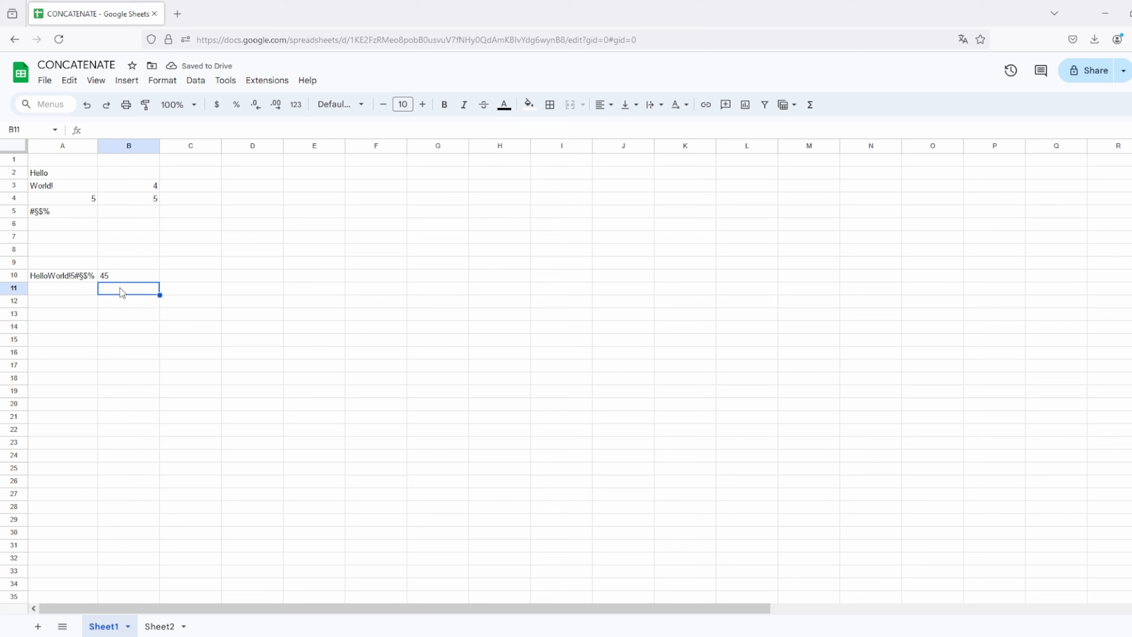
Step: Enter the formula =B10+5 in cell B11 to calculate with the concatenated number
{"action": "type", "text": "=B10"}
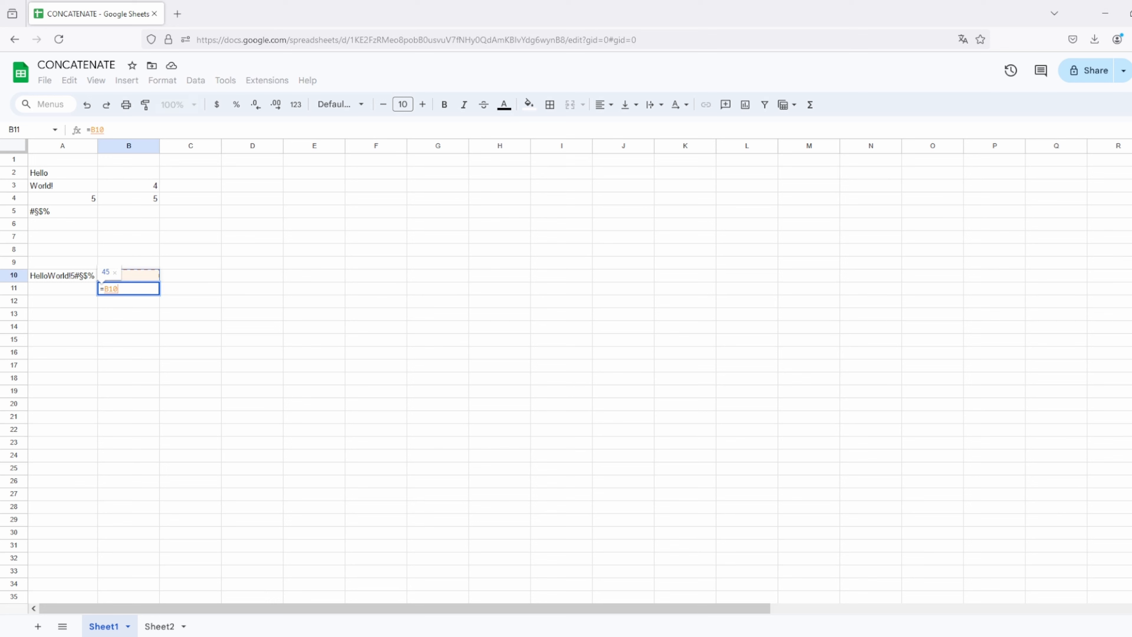
{"action": "type", "text": "+5"}
{"action": "key", "text": "Return"}
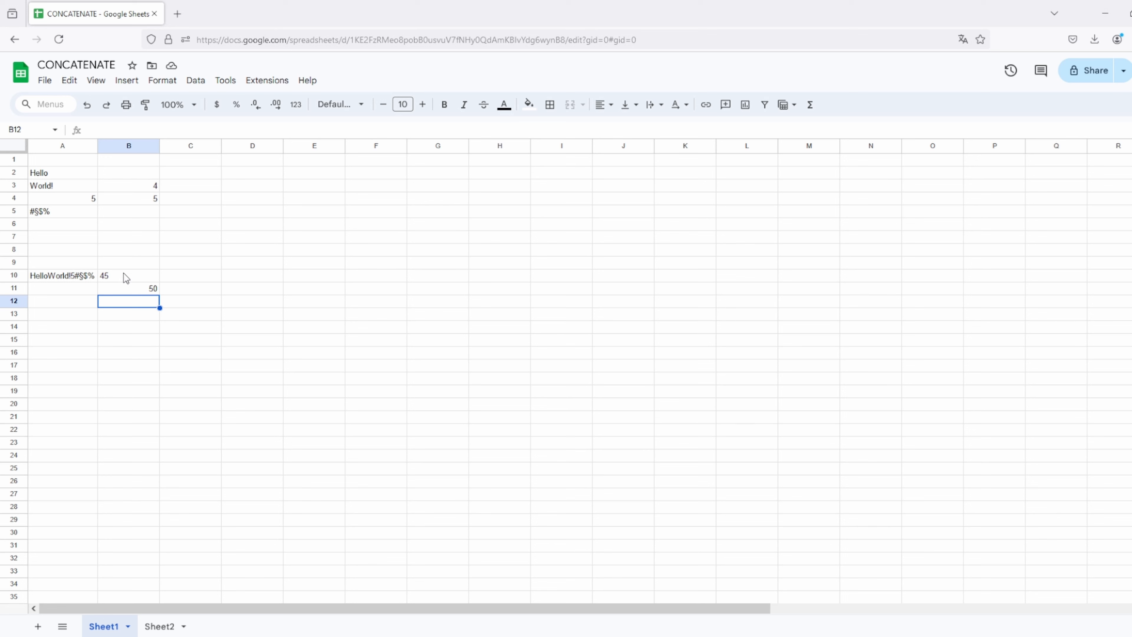
{"action": "left_click", "coordinate": [84, 275]}
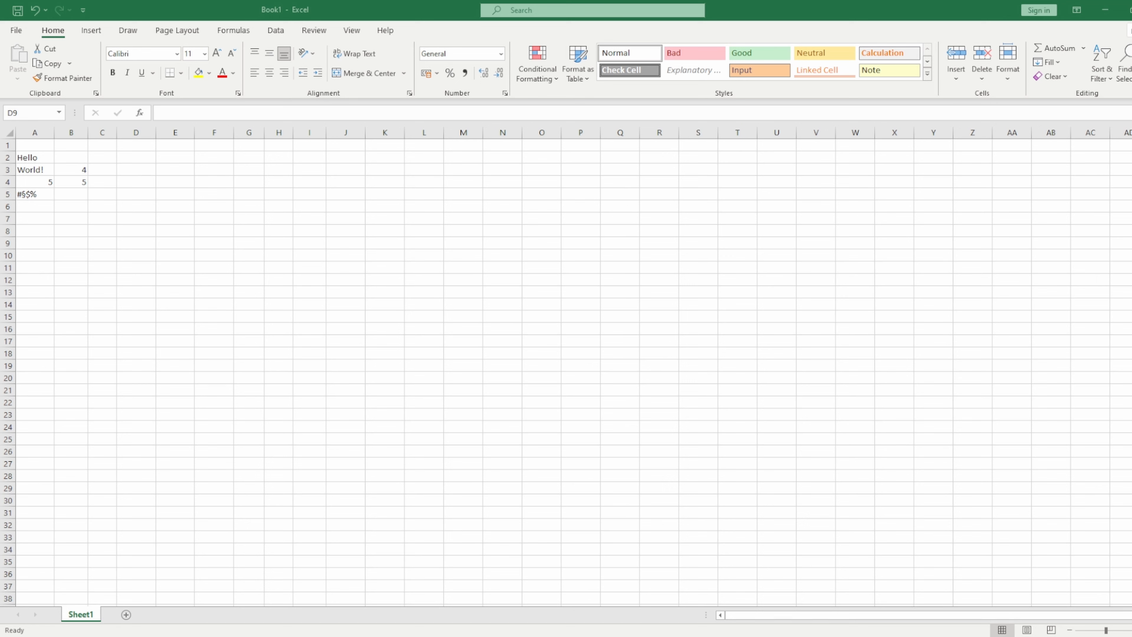
Step: Switch to the Excel workbook and enter the formula =CONCATENATE(A2:A8) in cell A10
{"action": "left_click", "coordinate": [40, 208]}
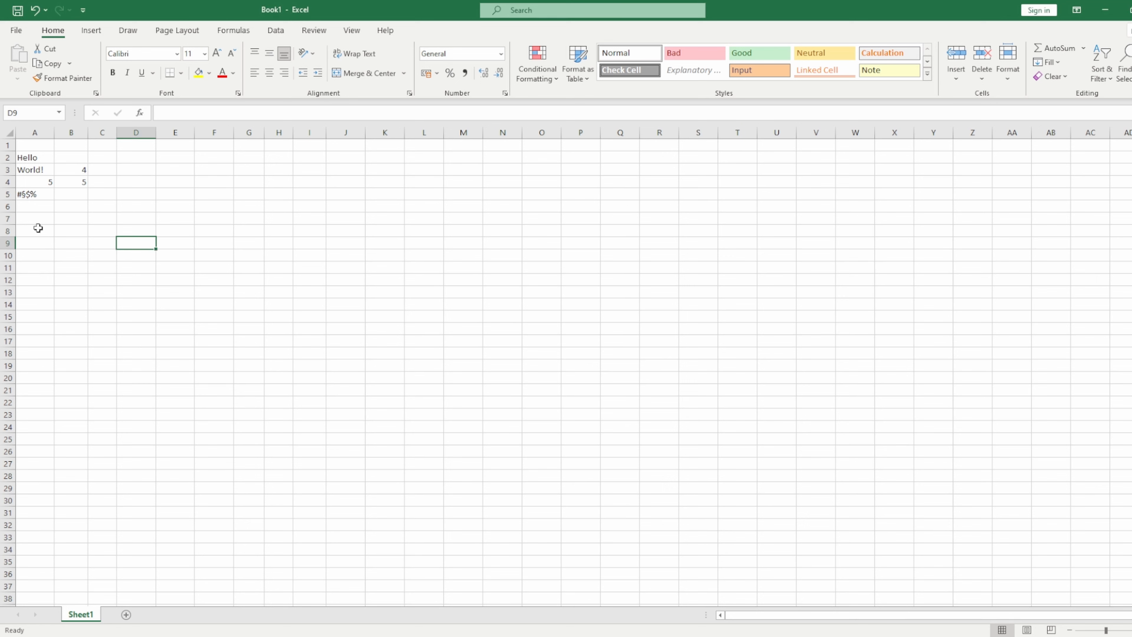
{"action": "left_click", "coordinate": [35, 253]}
{"action": "type", "text": "=CONCA"}
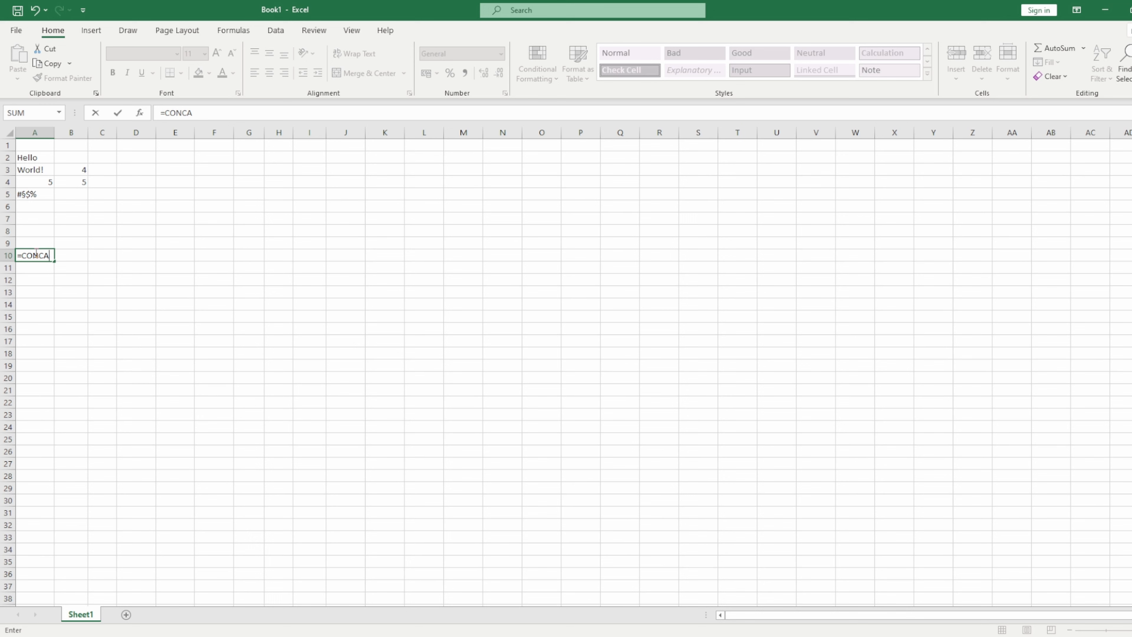
{"action": "double_click", "coordinate": [40, 277]}
{"action": "left_click_drag", "start_coordinate": [36, 158], "coordinate": [32, 232]}
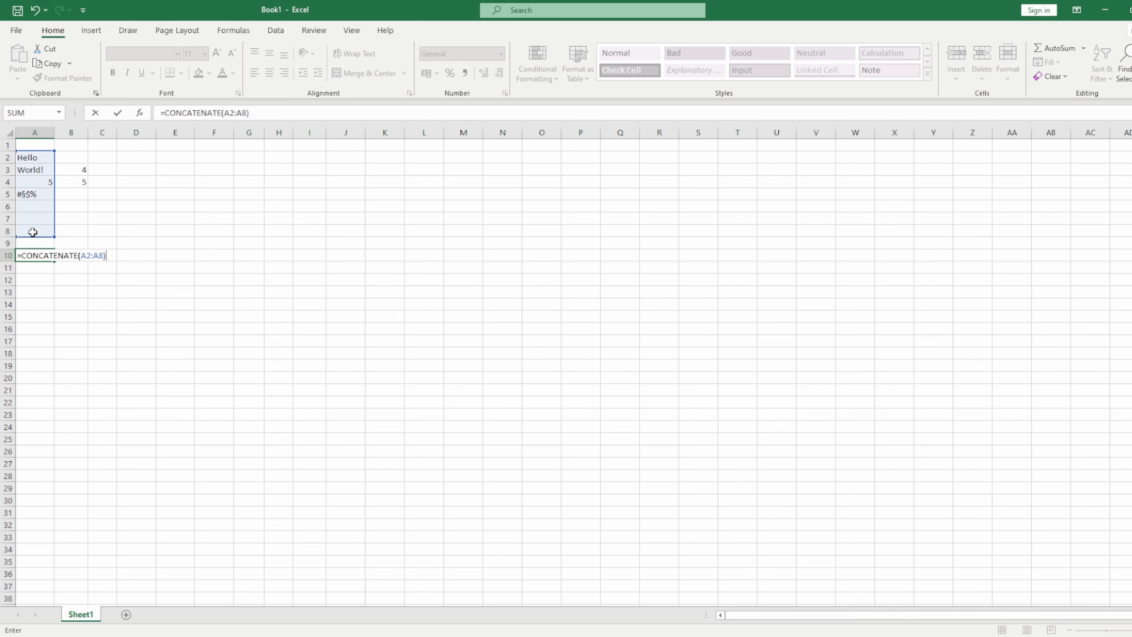
{"action": "key", "text": "Return"}
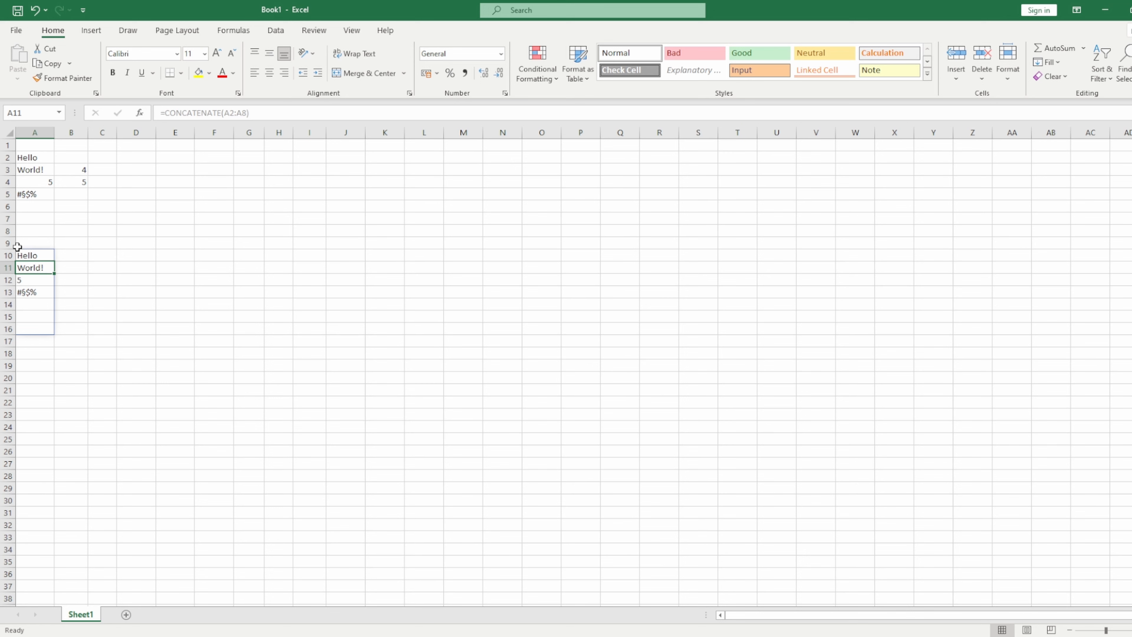
Step: Add the range B2:B8 as a second argument to the CONCATENATE formula in A10
{"action": "left_click", "coordinate": [30, 255]}
{"action": "left_click", "coordinate": [249, 112]}
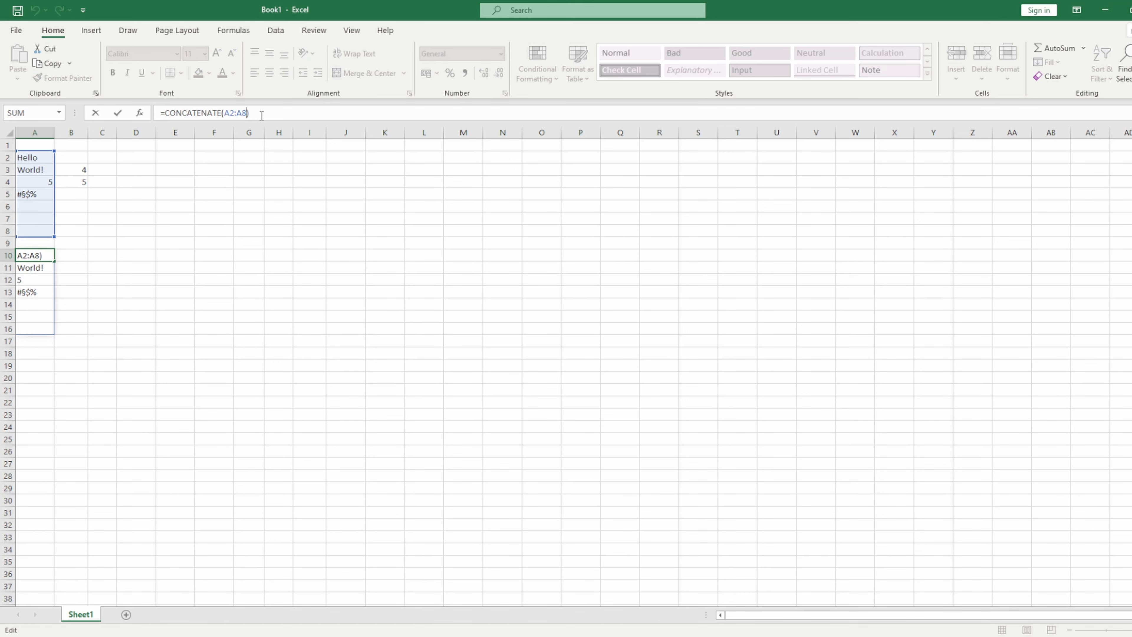
{"action": "type", "text": ";"}
{"action": "left_click_drag", "start_coordinate": [80, 158], "coordinate": [83, 228]}
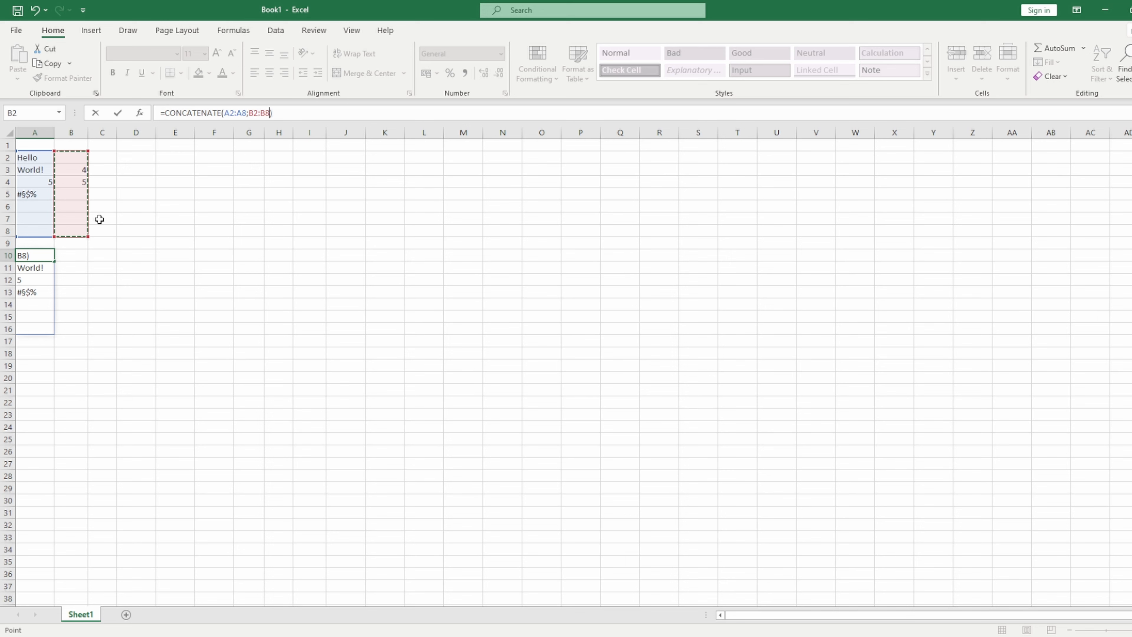
{"action": "key", "text": "Return"}
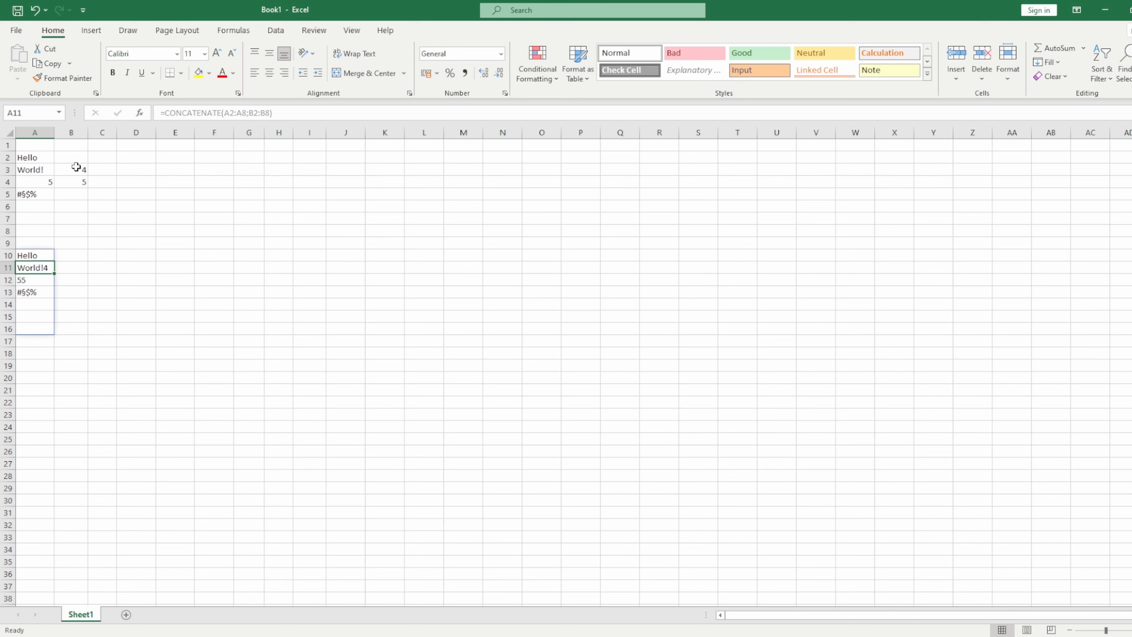
Step: Change the A10 formula to =CONCATENATE(A2;A3;A4;A5) with individual cell references, and fit column A's width to its content
{"action": "left_click", "coordinate": [39, 254]}
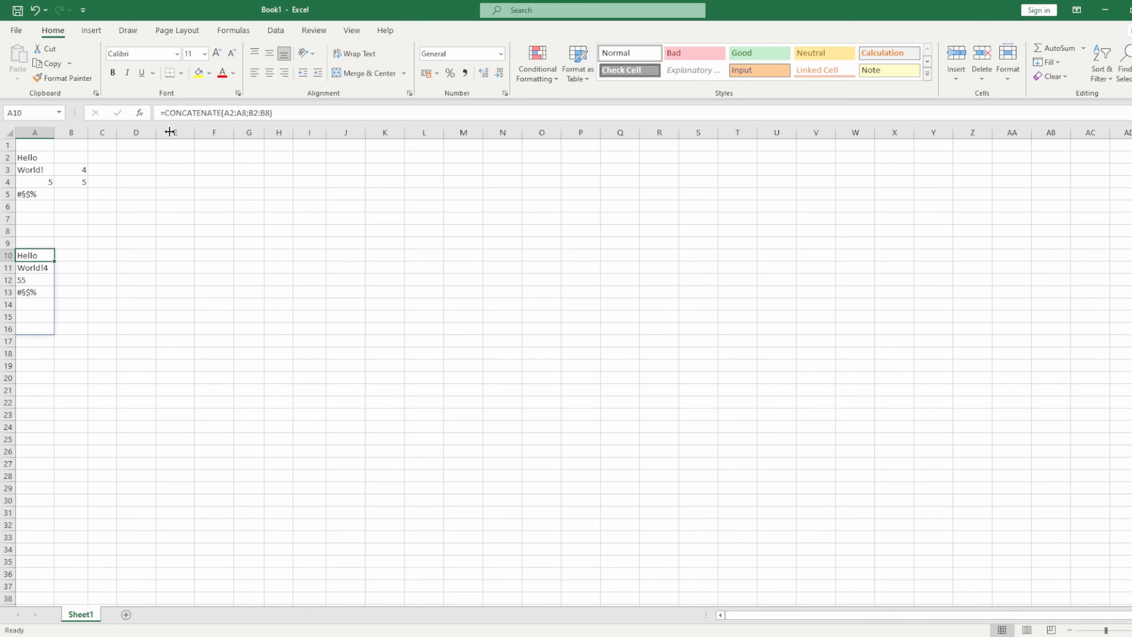
{"action": "left_click_drag", "start_coordinate": [270, 113], "coordinate": [239, 114]}
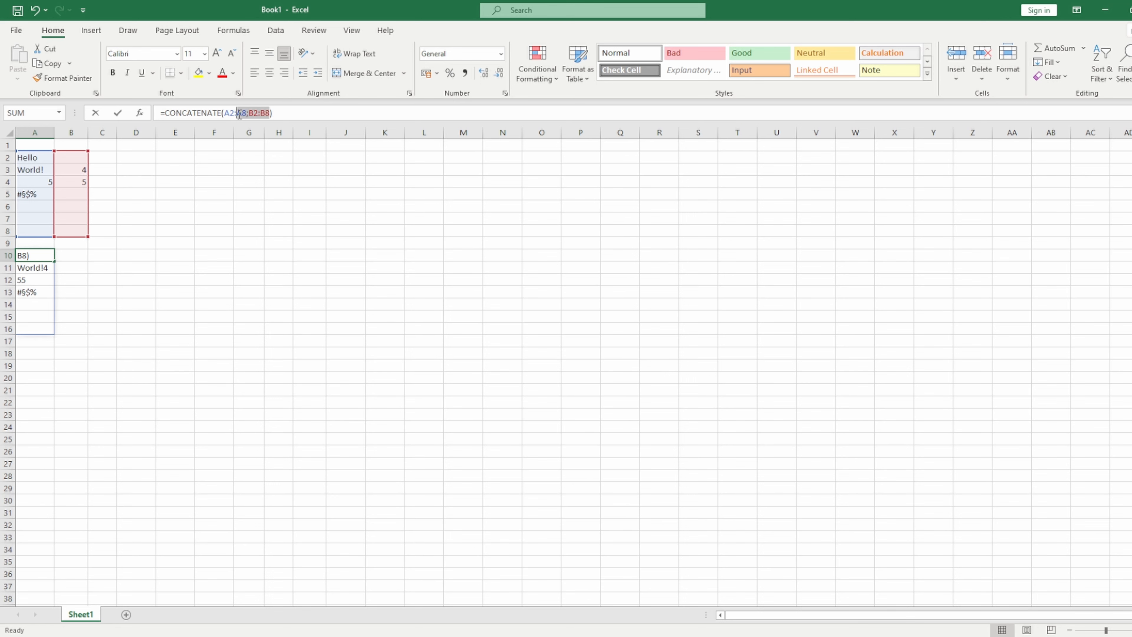
{"action": "key", "text": "BackSpace"}
{"action": "type", "text": ";"}
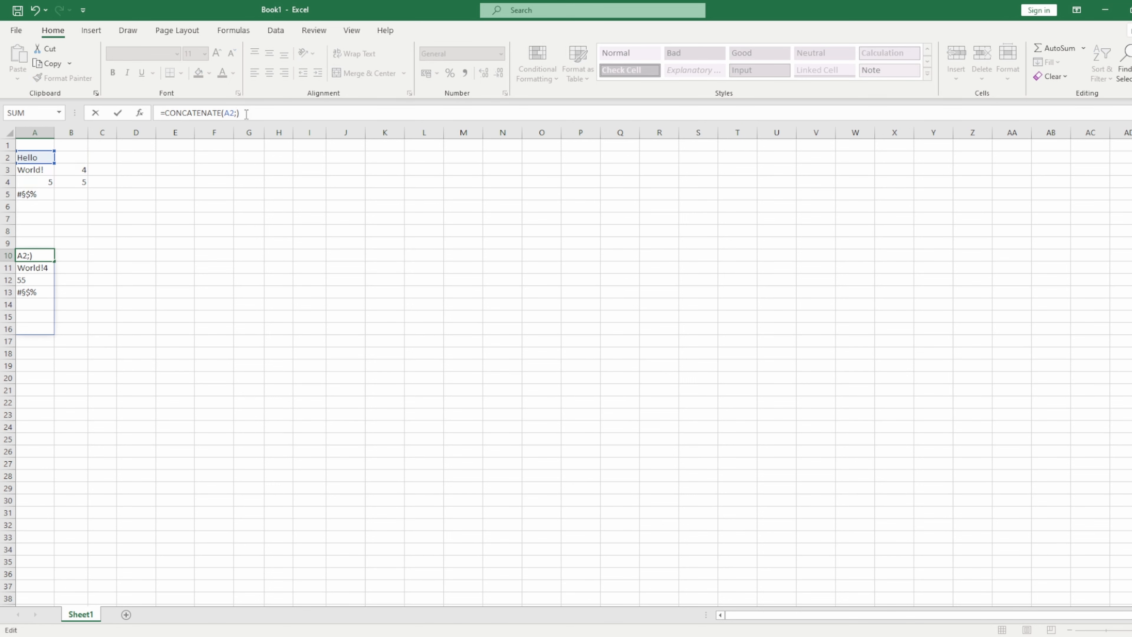
{"action": "type", "text": "A3;A"}
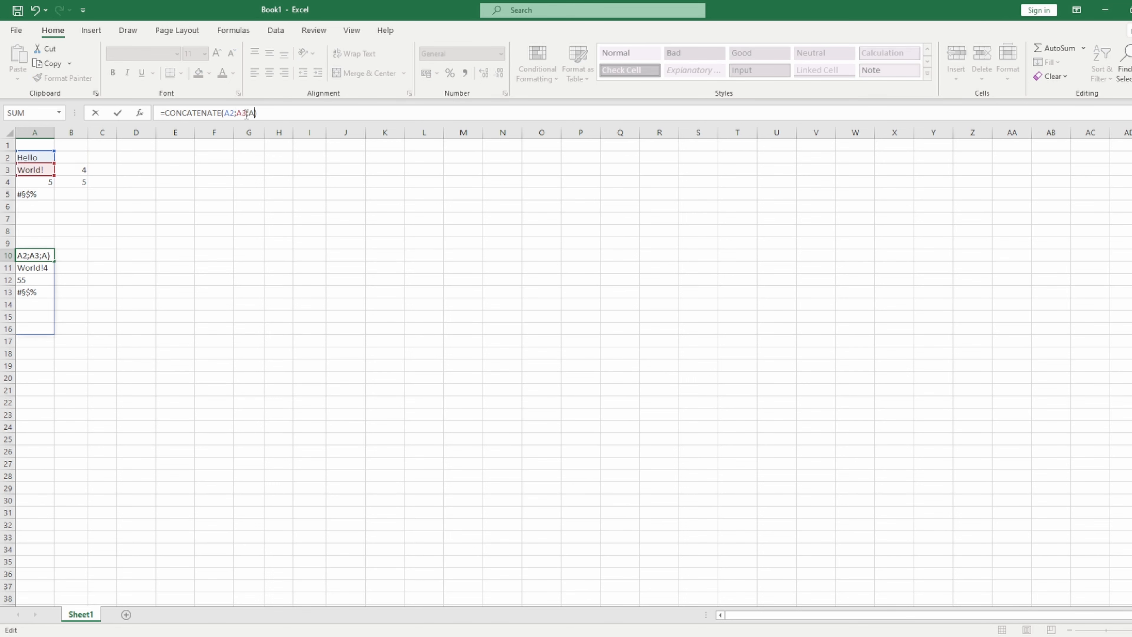
{"action": "type", "text": "4;"}
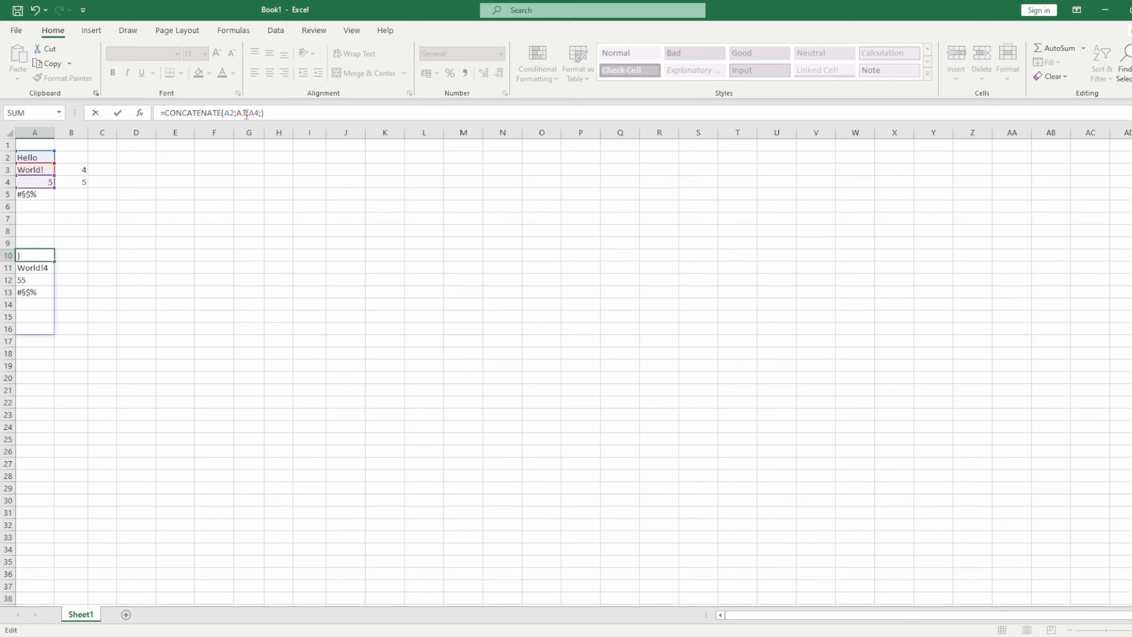
{"action": "type", "text": "A5"}
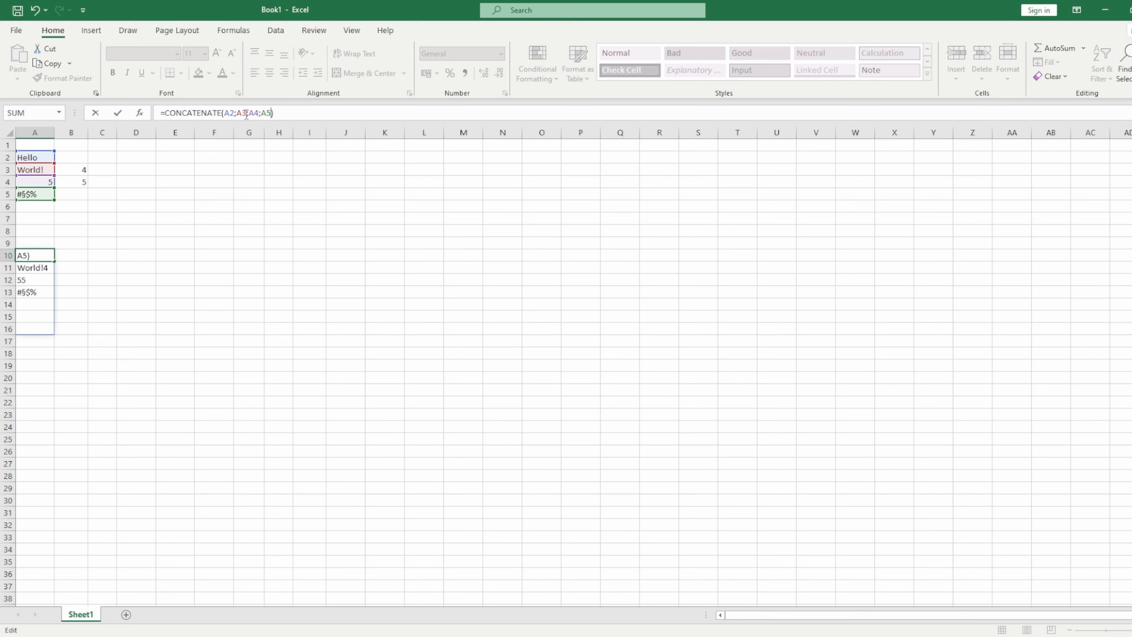
{"action": "key", "text": "Return"}
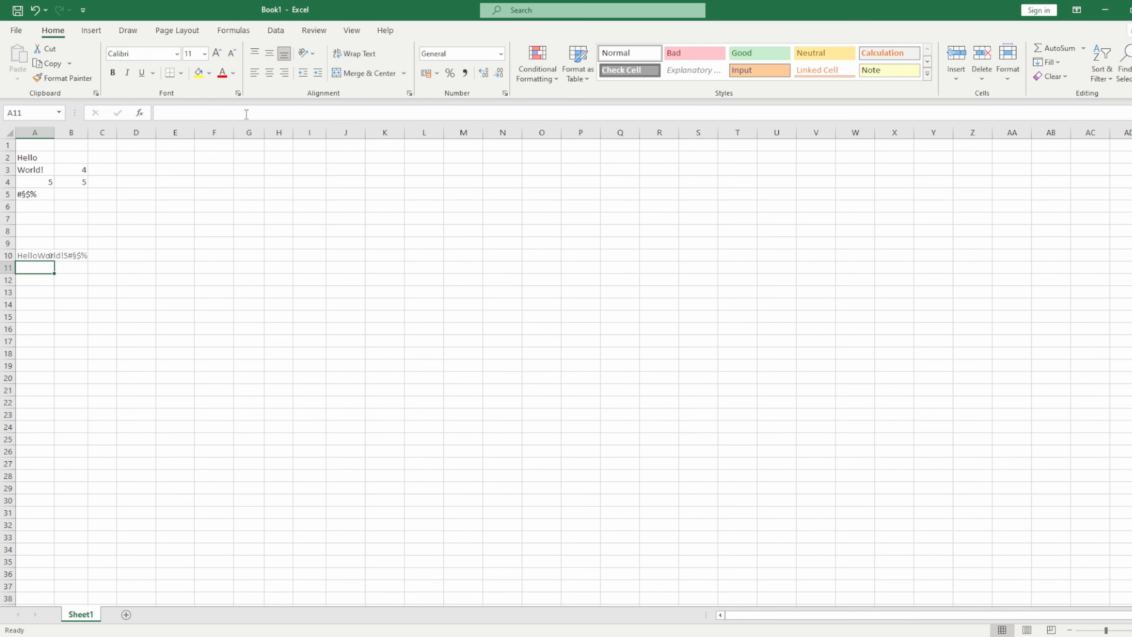
{"action": "double_click", "coordinate": [54, 133]}
{"action": "left_click", "coordinate": [113, 253]}
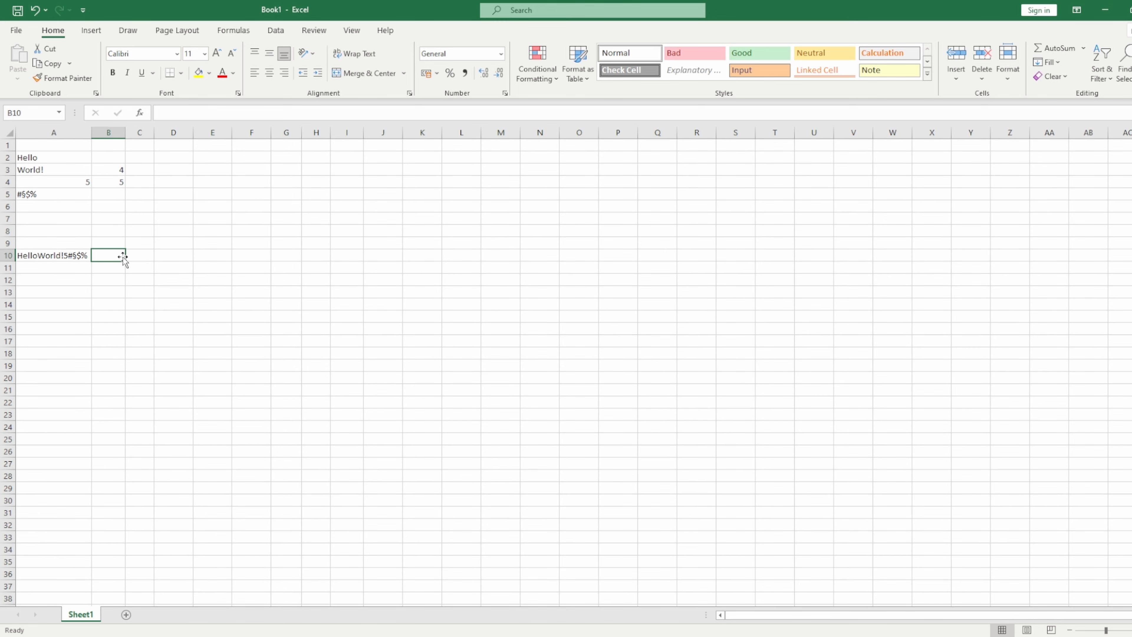
{"action": "type", "text": "=CONCA"}
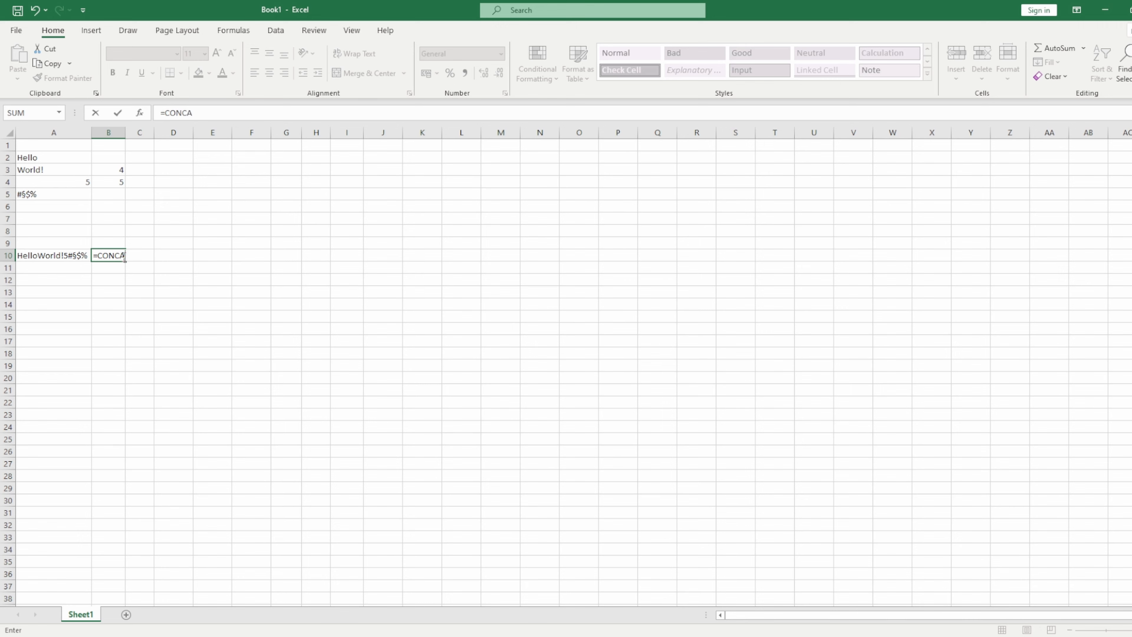
{"action": "key", "text": "Return"}
{"action": "double_click", "coordinate": [123, 257]}
{"action": "type", "text": "A"}
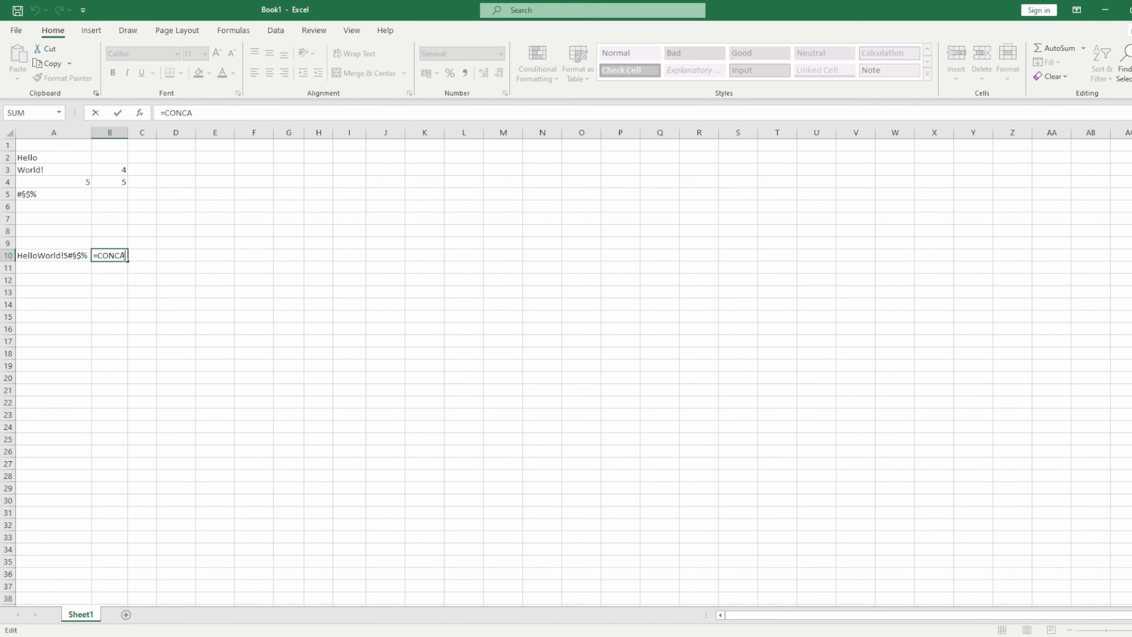
{"action": "type", "text": "N"}
Step: Enter the formula =CONCATENATE(B3;B4) in cell B10 to join the two numbers
{"action": "double_click", "coordinate": [120, 255]}
{"action": "type", "text": "CONCA"}
{"action": "double_click", "coordinate": [113, 280]}
{"action": "left_click", "coordinate": [102, 172]}
{"action": "type", "text": ";"}
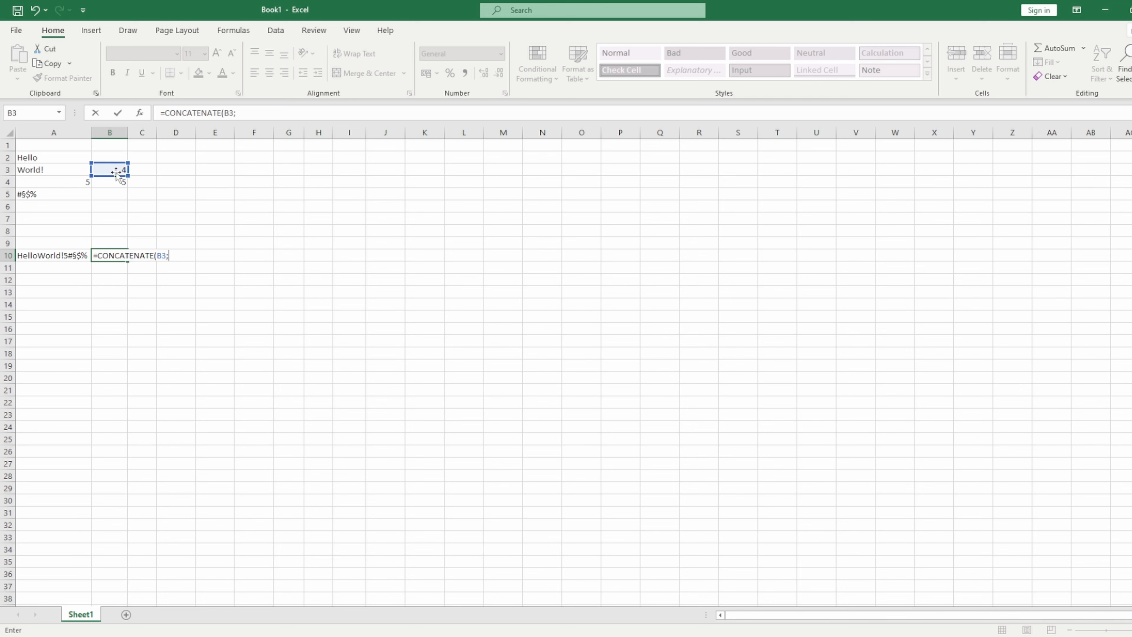
{"action": "left_click", "coordinate": [107, 182]}
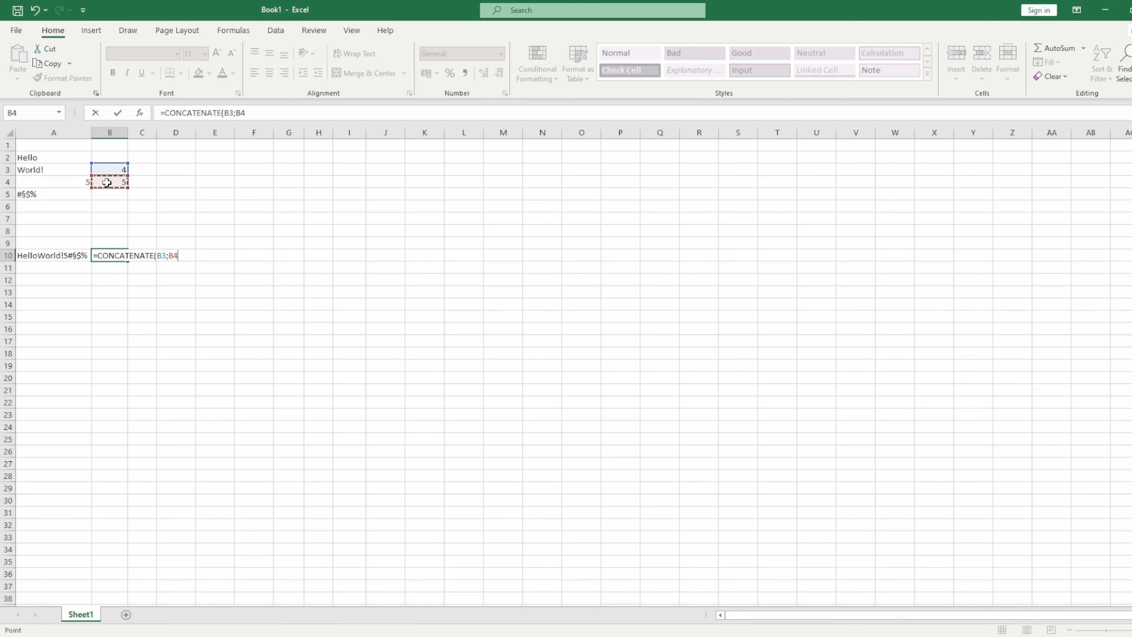
{"action": "type", "text": ")"}
{"action": "key", "text": "Return"}
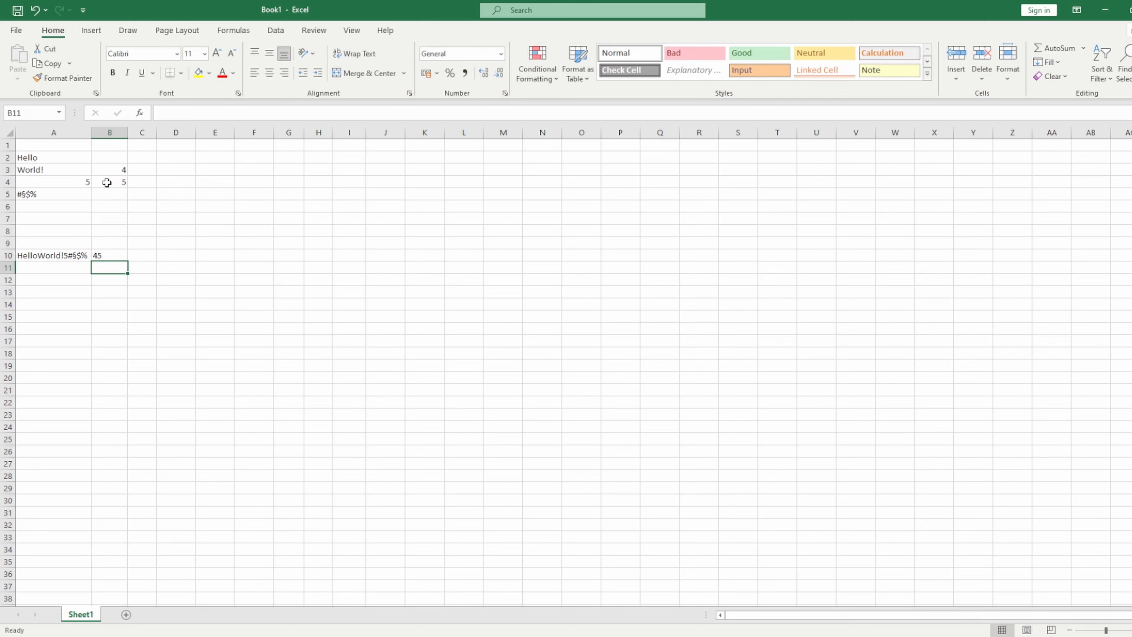
{"action": "left_click", "coordinate": [115, 256]}
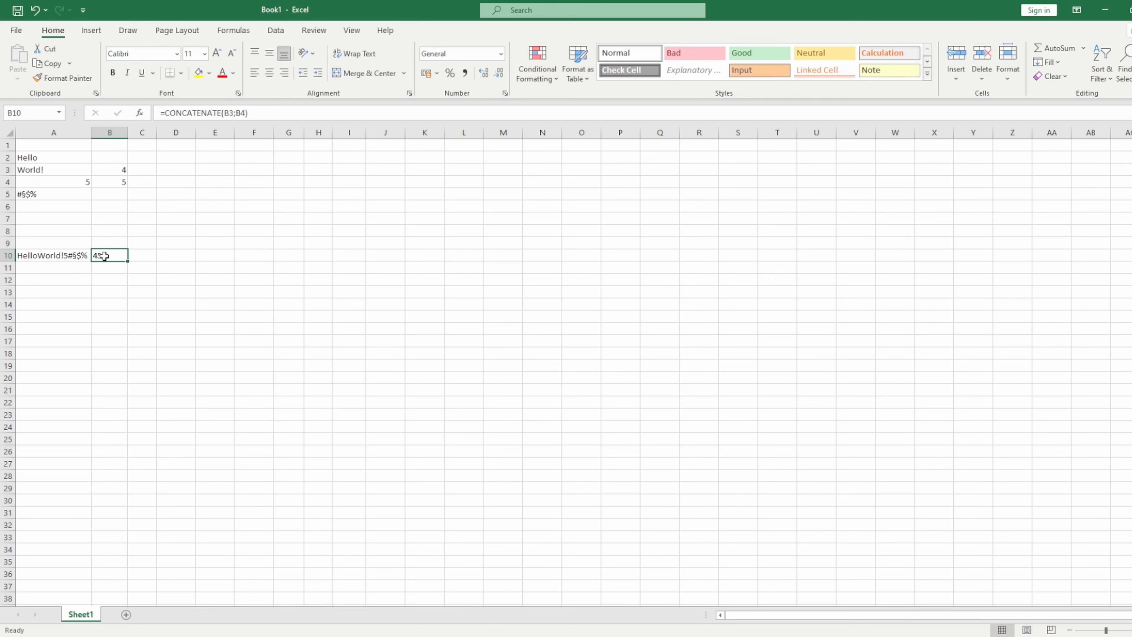
{"action": "type", "text": "="}
{"action": "key", "text": "Up"}
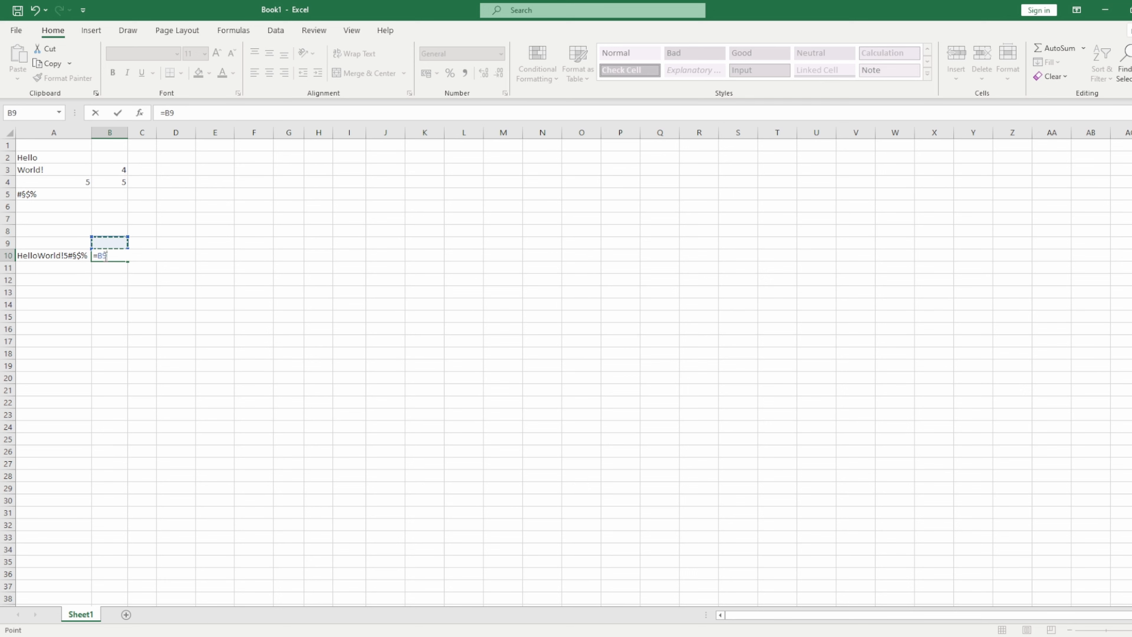
{"action": "key", "text": "Escape"}
Step: Enter the formula =B10+5 in cell B11 to calculate with the joined number
{"action": "key", "text": "Down"}
{"action": "type", "text": "="}
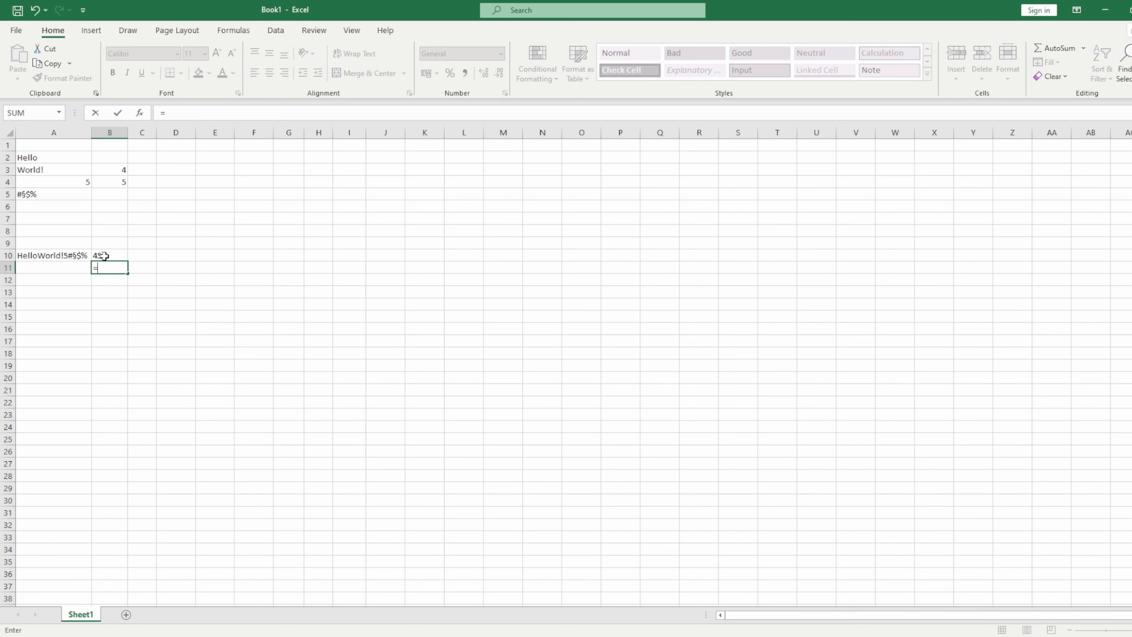
{"action": "key", "text": "Up"}
{"action": "type", "text": "+5"}
{"action": "key", "text": "Return"}
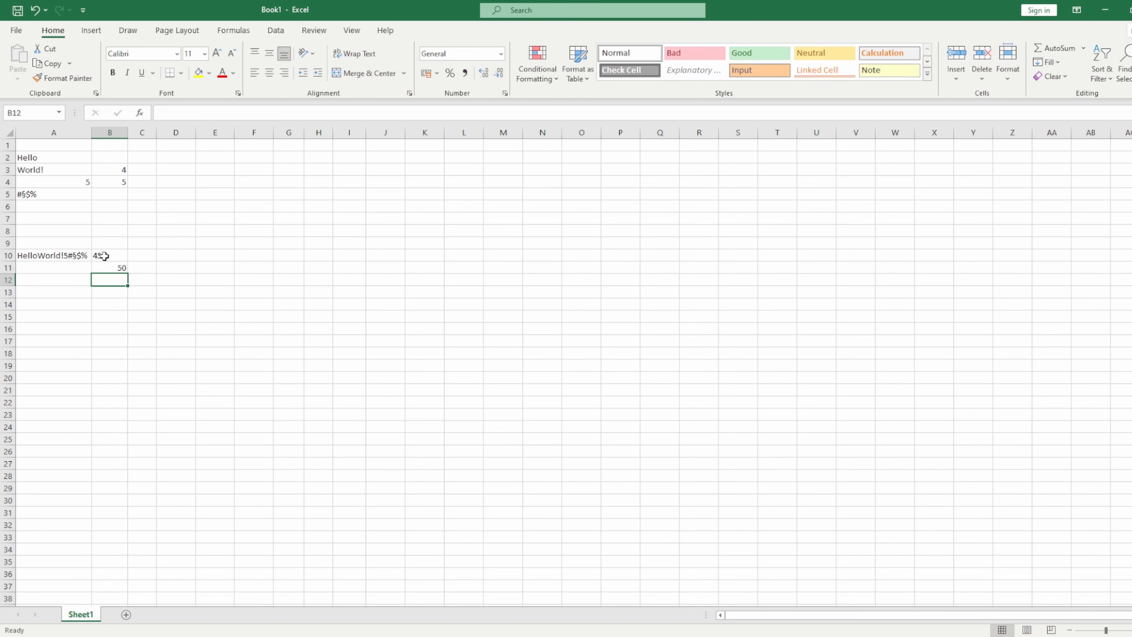
{"action": "left_click", "coordinate": [121, 269]}
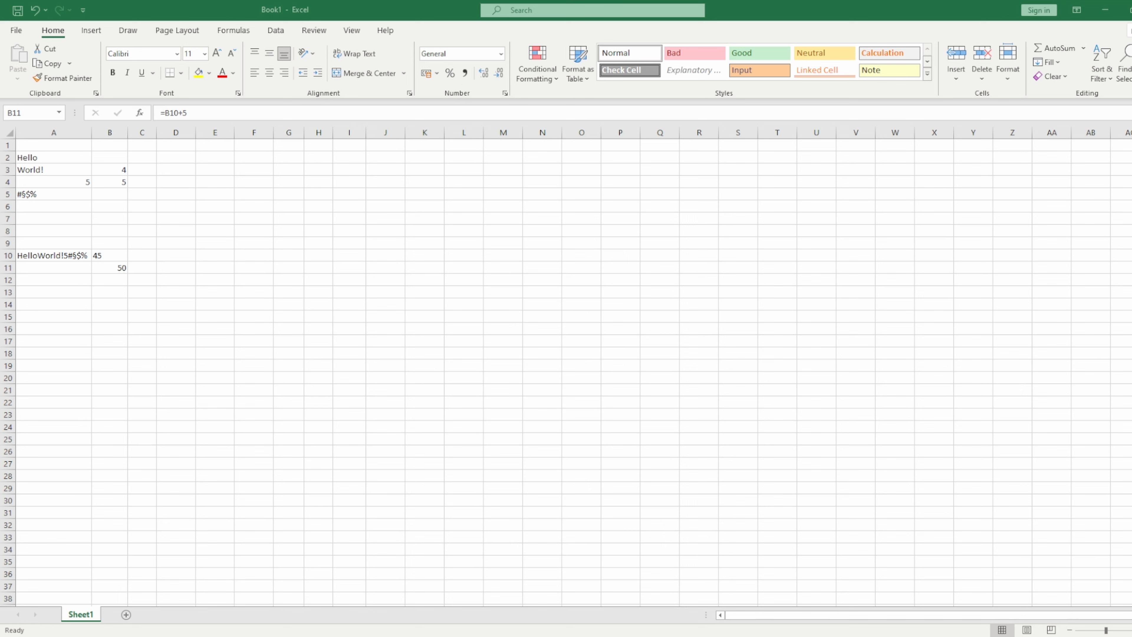
{"action": "left_click", "coordinate": [106, 255]}
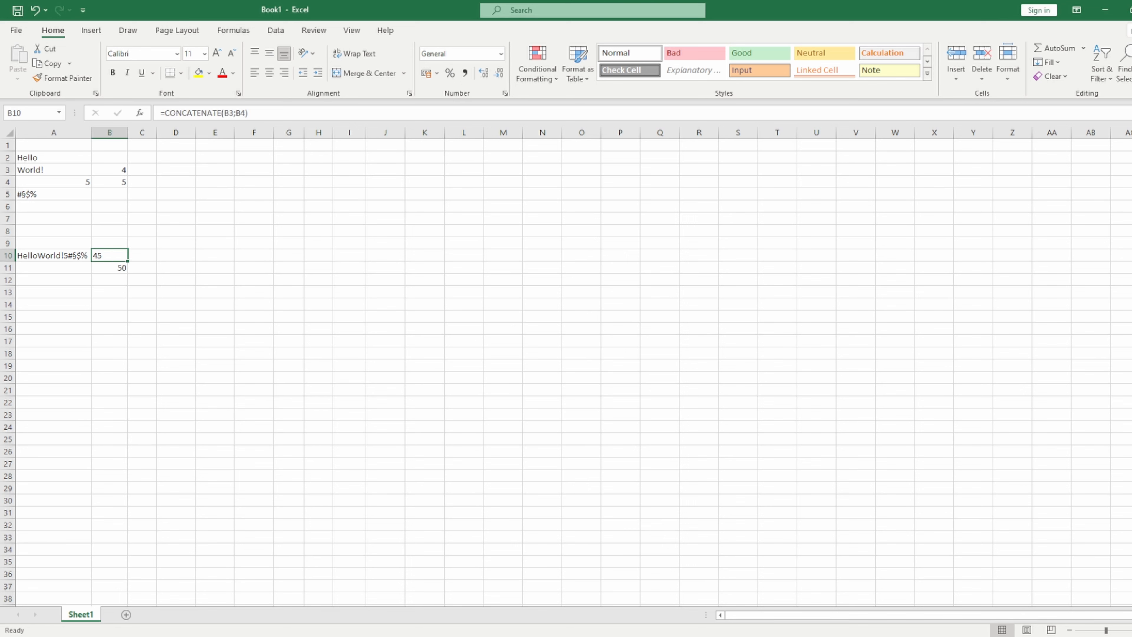